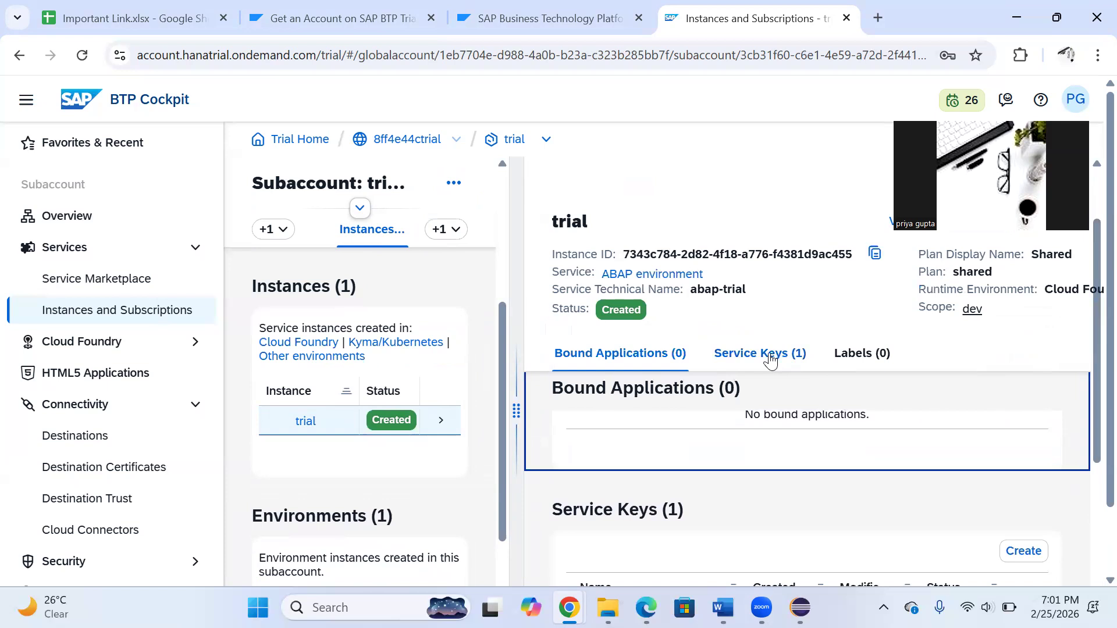
# View the credentials of the Trial service key on the trial ABAP instance and copy its JSON
pyautogui.click(771, 360)
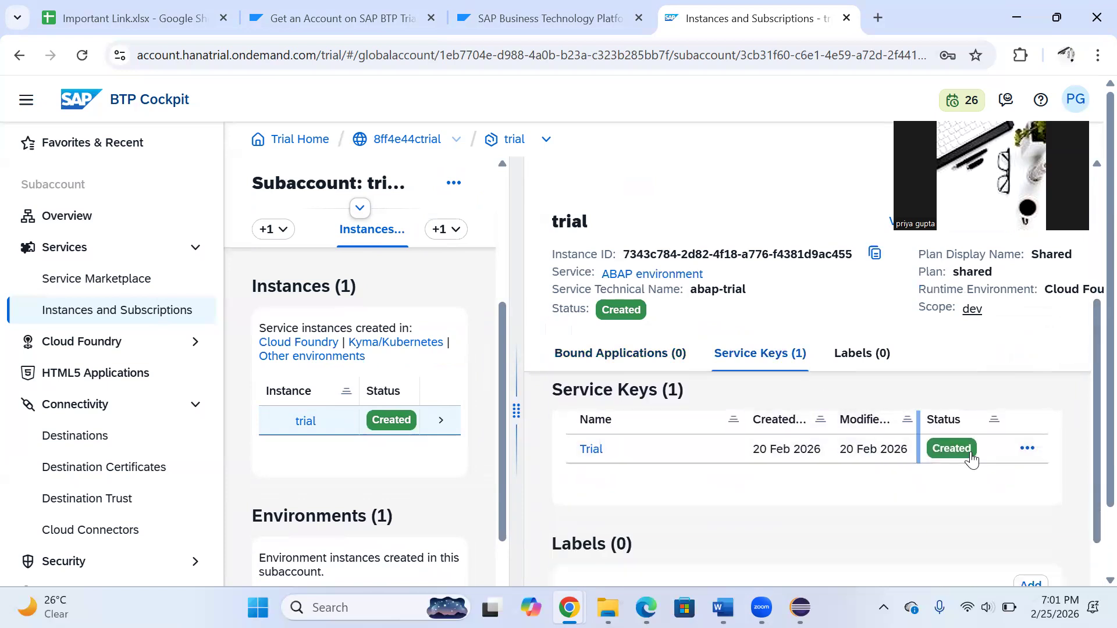
pyautogui.click(1029, 451)
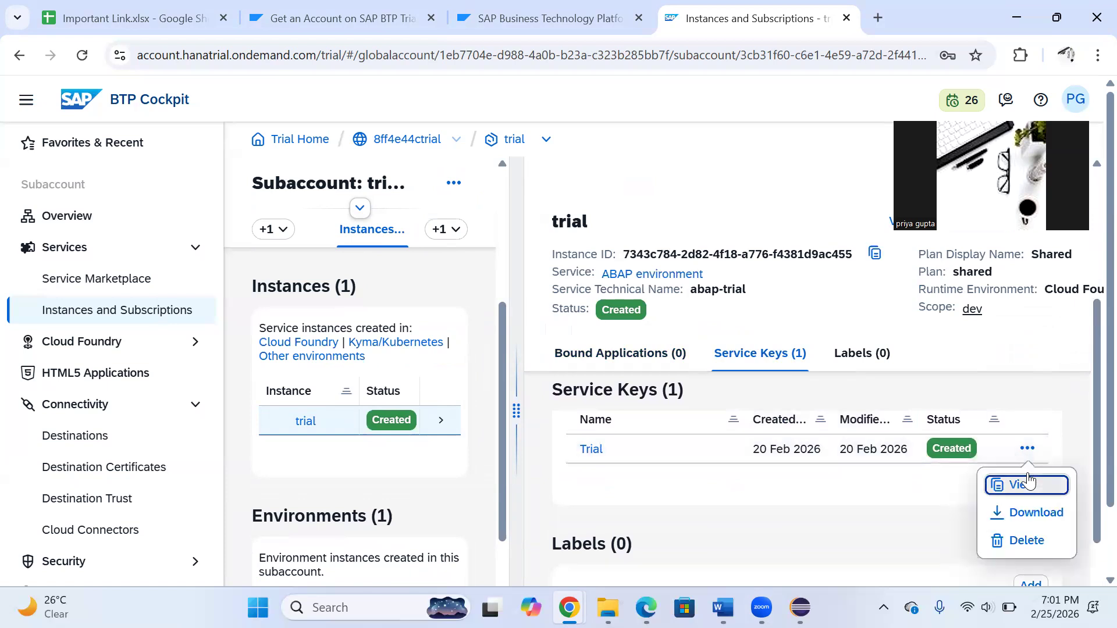
pyautogui.click(1030, 483)
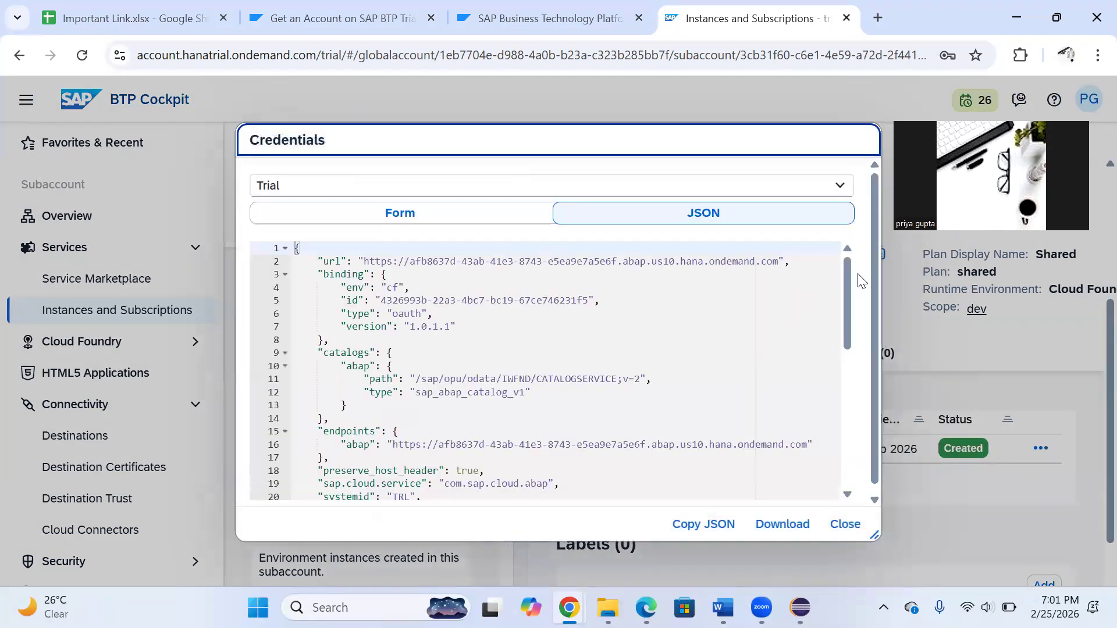
pyautogui.moveTo(848, 274); pyautogui.dragTo(836, 420)
pyautogui.moveTo(633, 143); pyautogui.dragTo(645, 94)
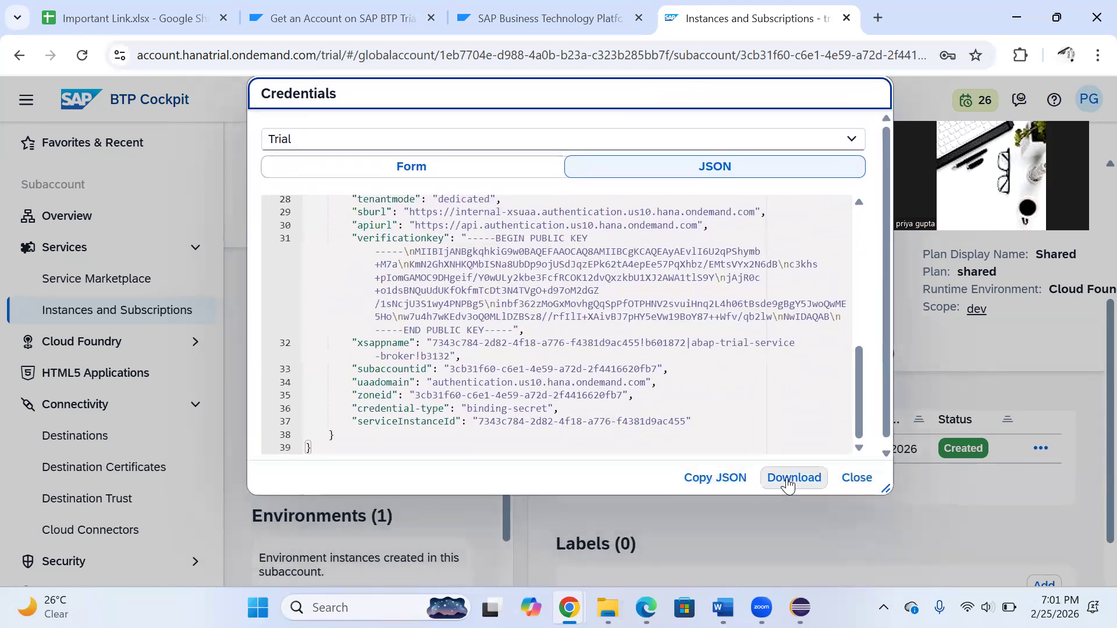
pyautogui.click(724, 481)
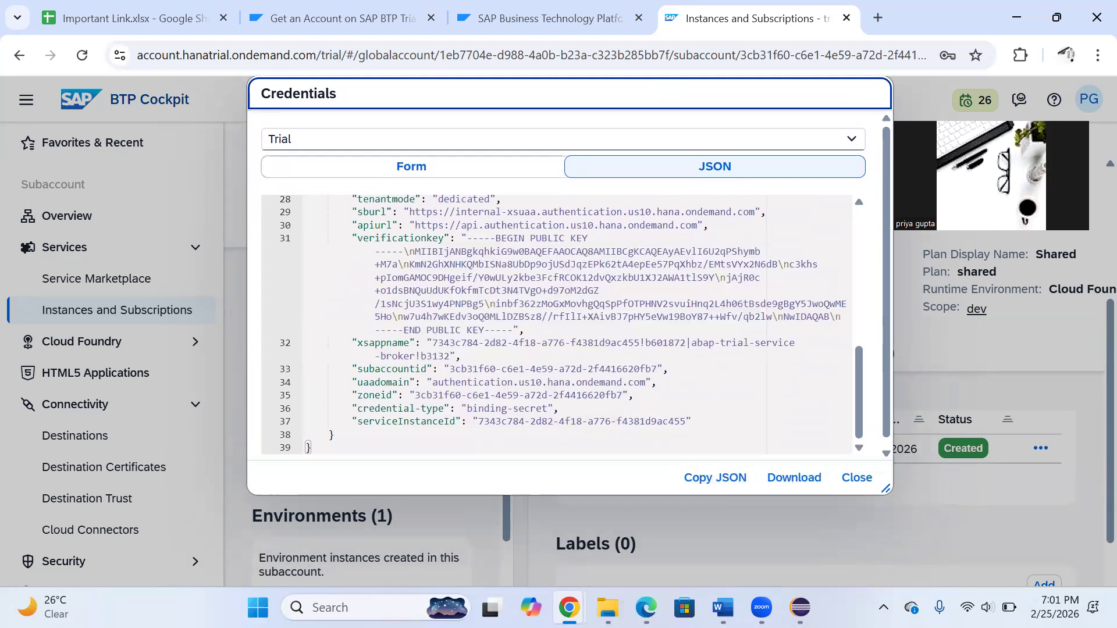
# Switch to Eclipse, start a new ABAP cloud project and open the extraction of the URL from a service key
pyautogui.click(800, 607)
pyautogui.click(139, 181)
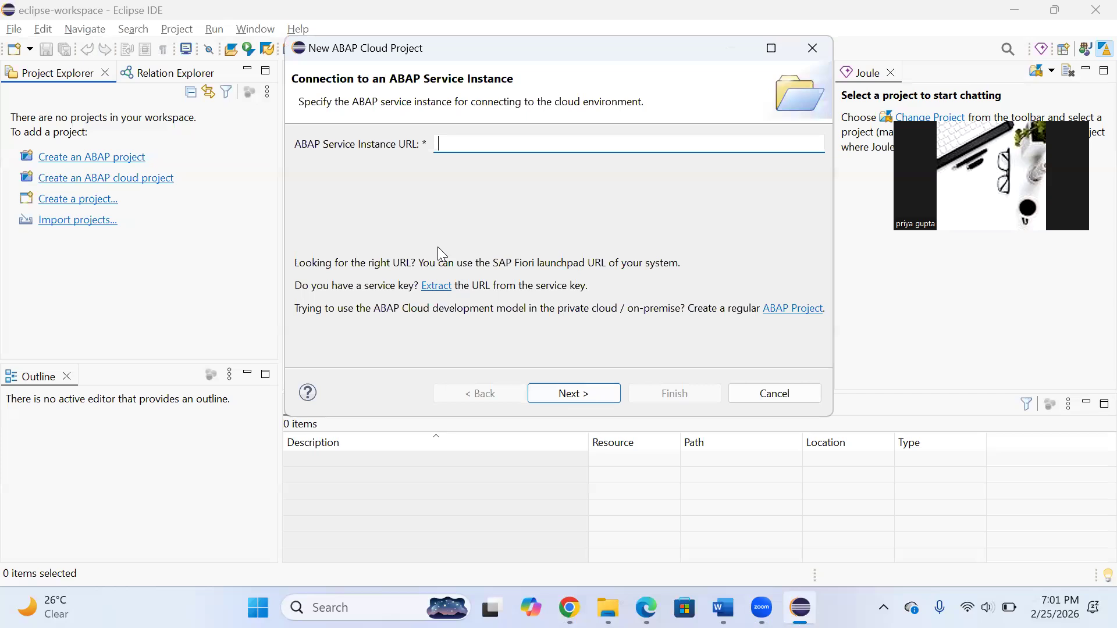
pyautogui.click(448, 295)
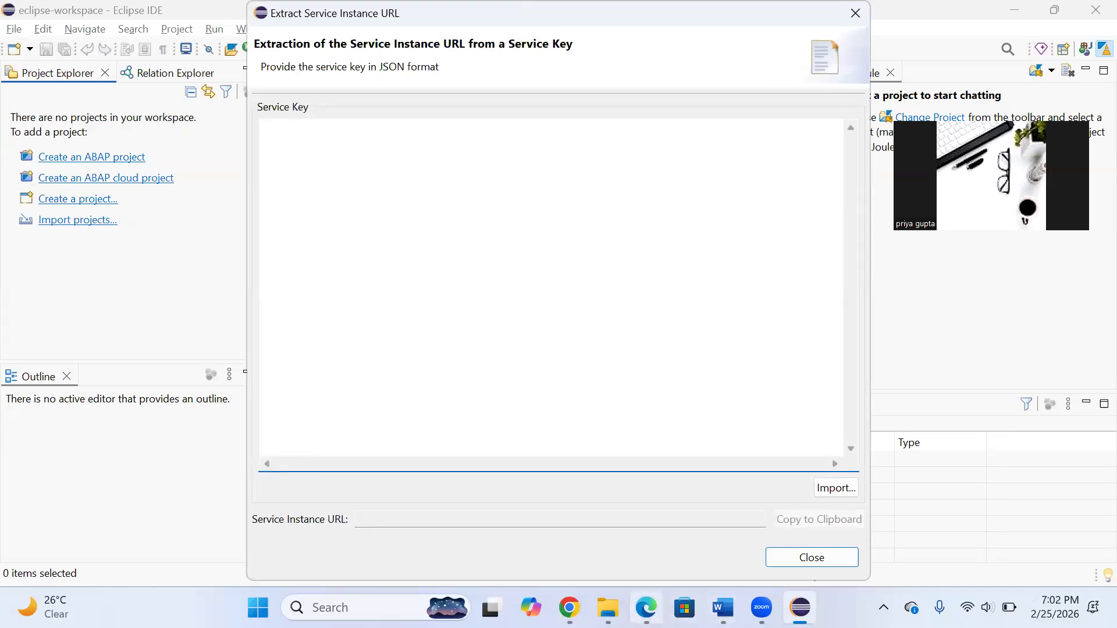
# Copy the Trial service key JSON from BTP Cockpit in Chrome and paste it into Eclipse's Service Key field
pyautogui.moveTo(569, 608)
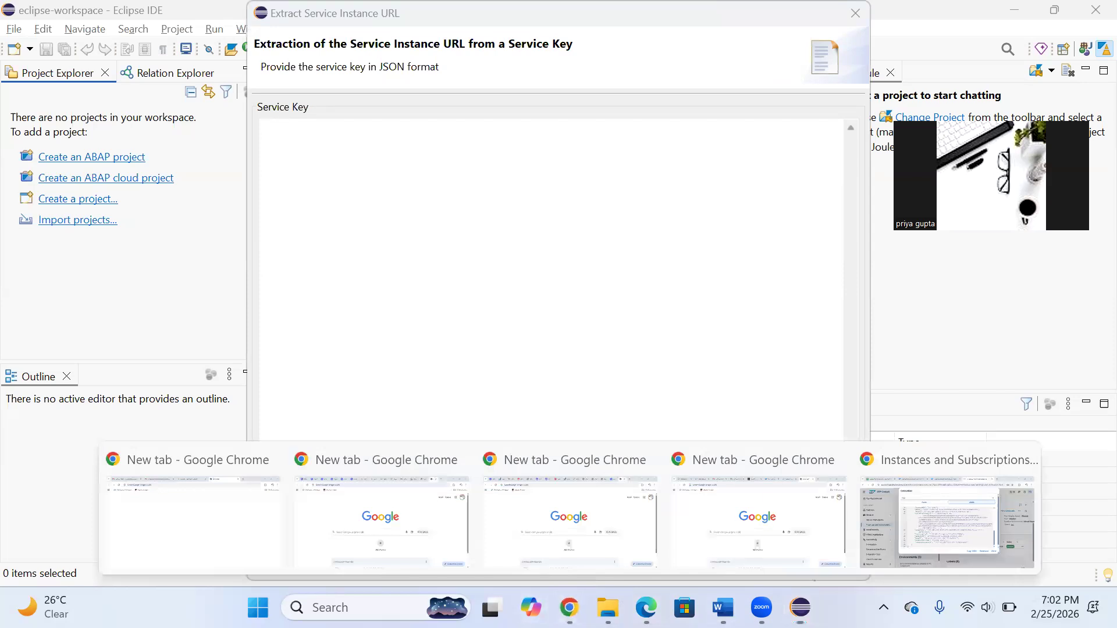
pyautogui.click(989, 512)
pyautogui.click(733, 476)
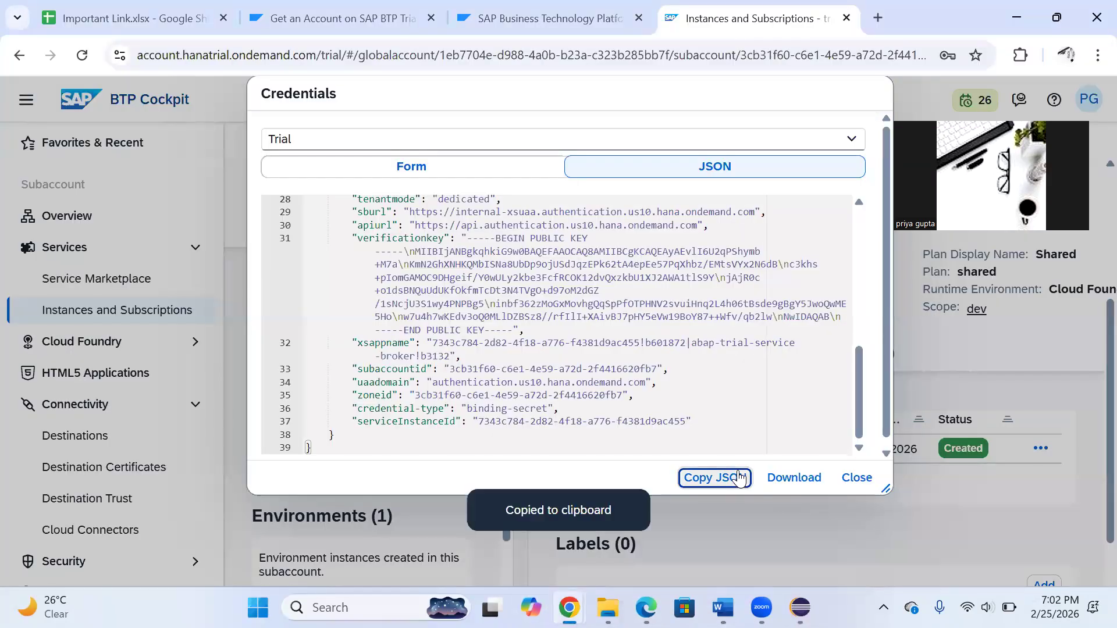
pyautogui.hotkey('alt', 'Tab')
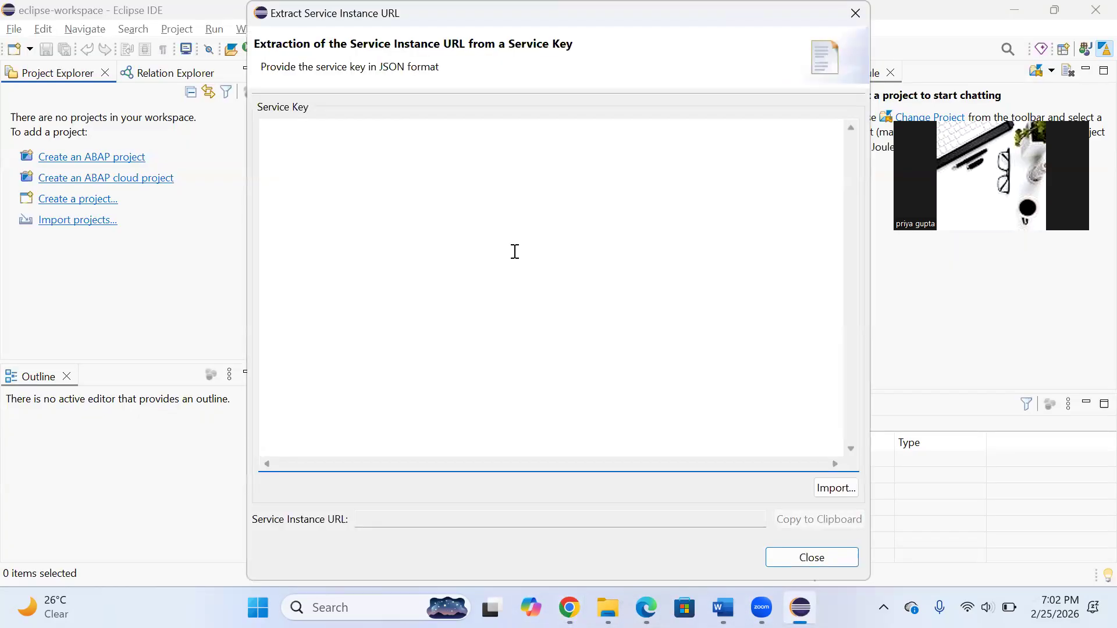
pyautogui.hotkey('ctrl', 'v')
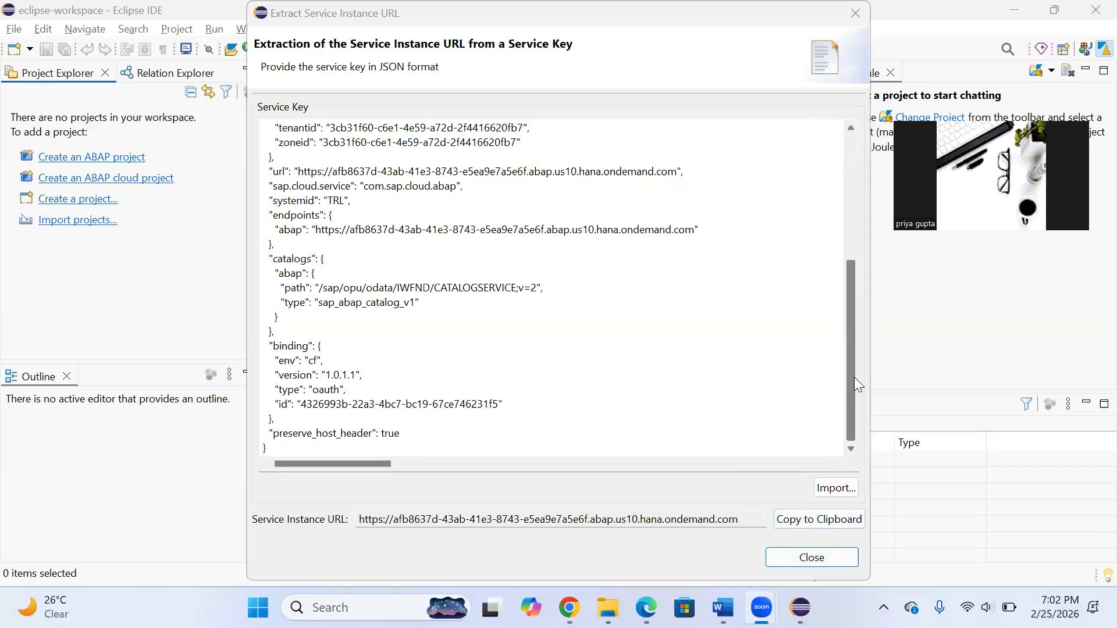
# Copy the extracted service instance URL into the new project's ABAP Service Instance URL and continue to the logon page
pyautogui.scroll(1, 851, 356)
pyautogui.scroll(-1, 851, 356)
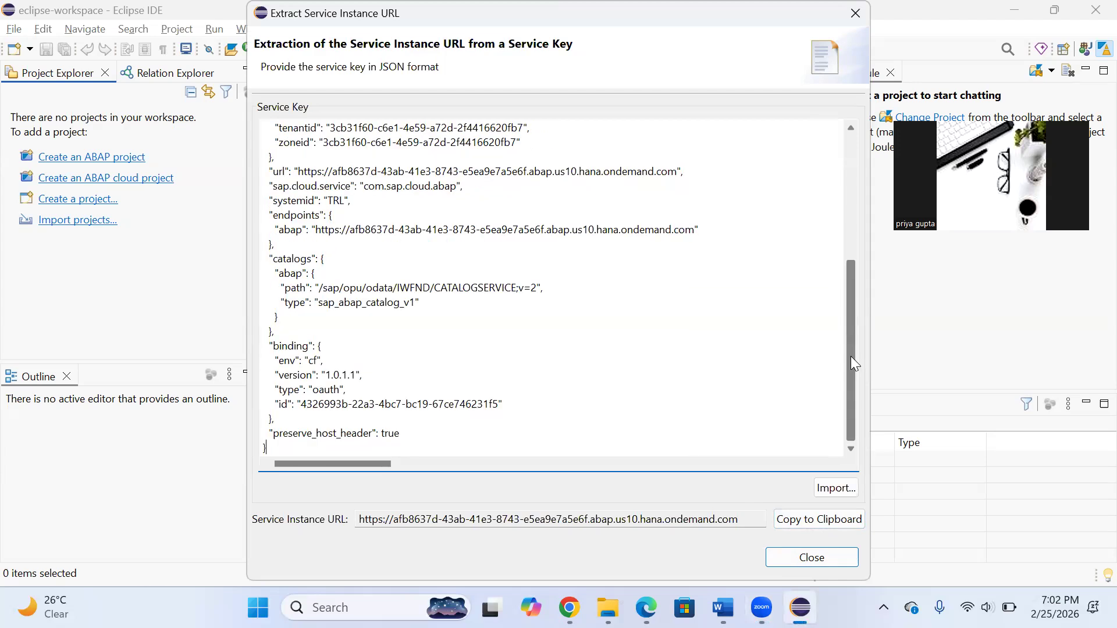
pyautogui.click(804, 519)
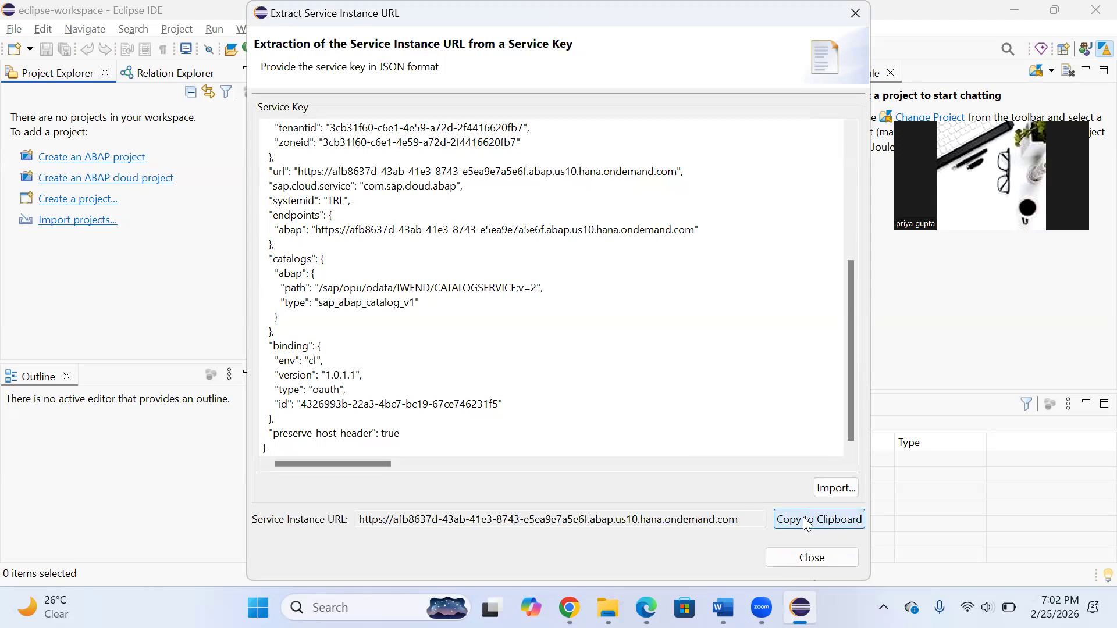
pyautogui.click(803, 560)
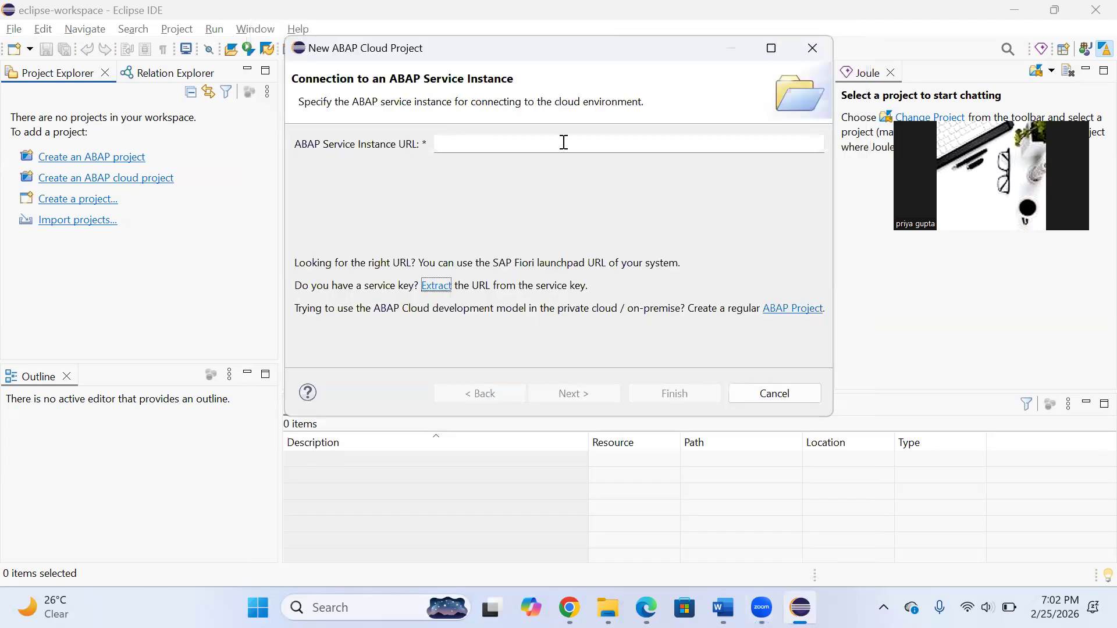
pyautogui.click(563, 149)
pyautogui.hotkey('ctrl', 'v')
pyautogui.click(599, 390)
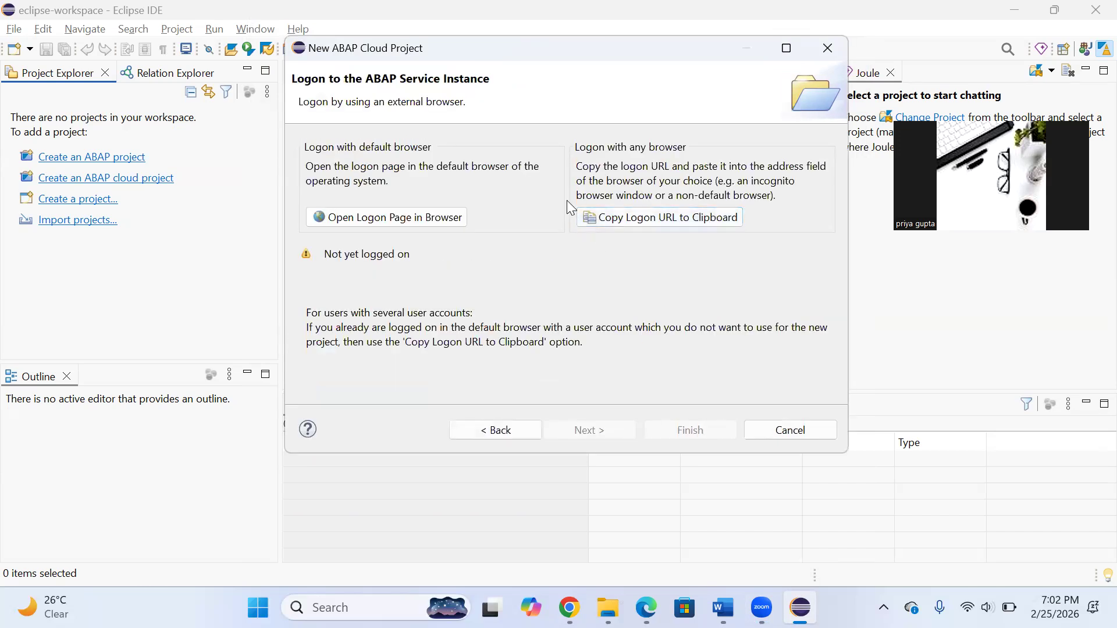
# Try to log on to the ABAP service instance through the default browser
pyautogui.click(423, 224)
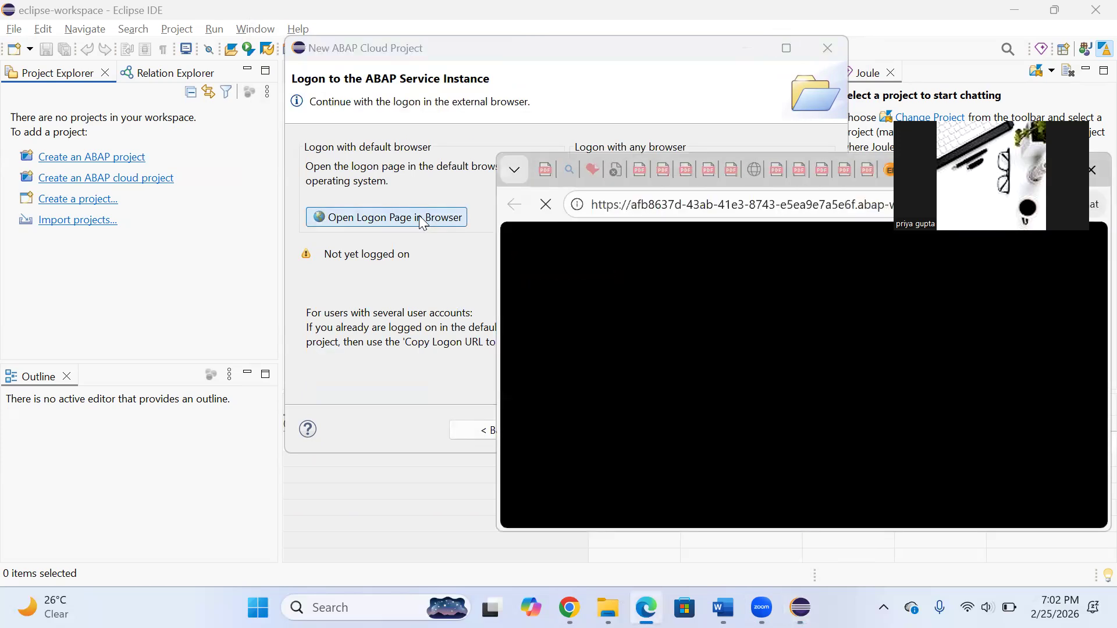
pyautogui.click(687, 80)
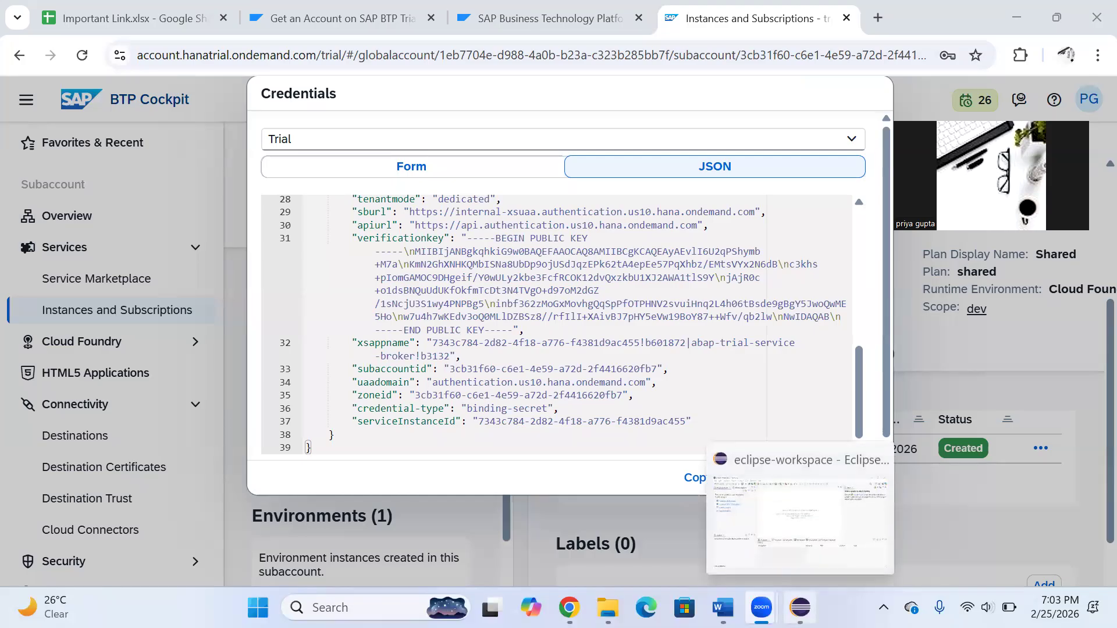
pyautogui.click(801, 608)
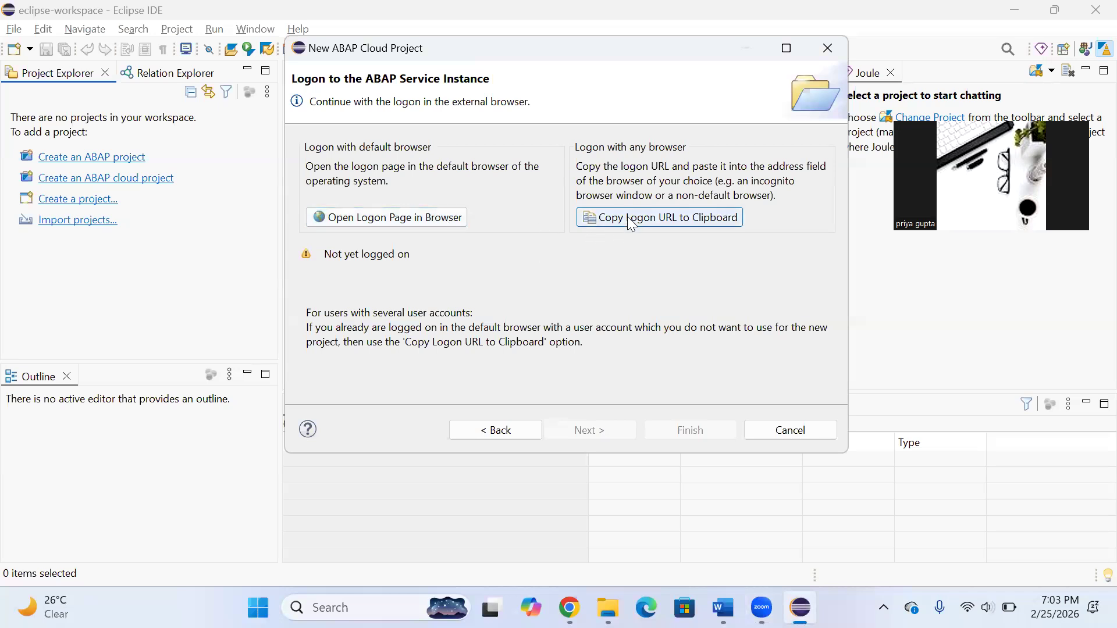
pyautogui.click(431, 219)
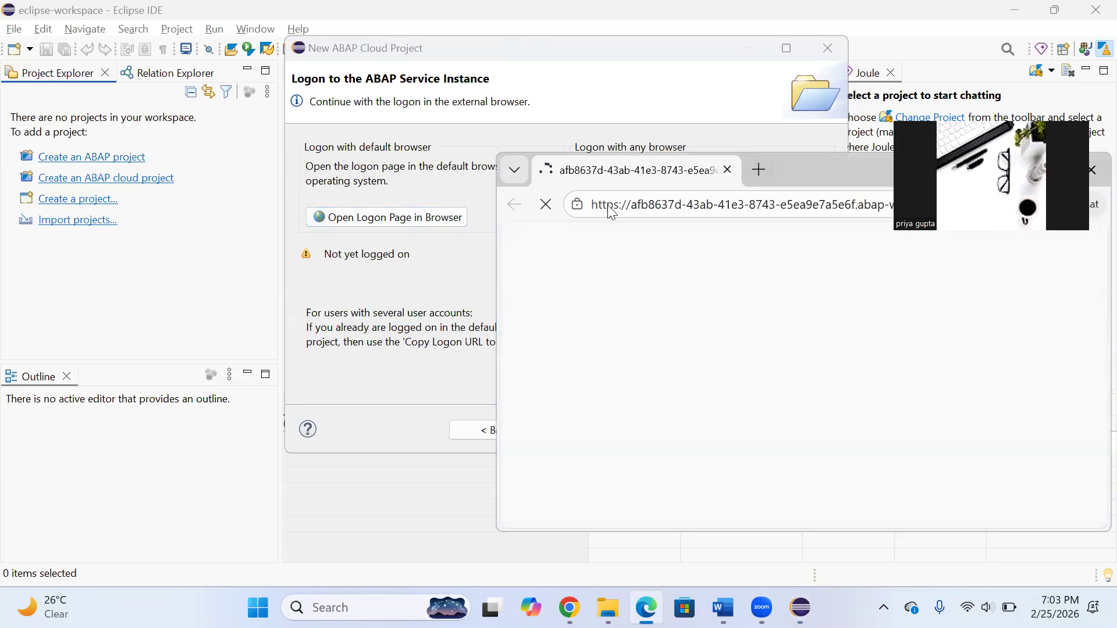
pyautogui.click(449, 245)
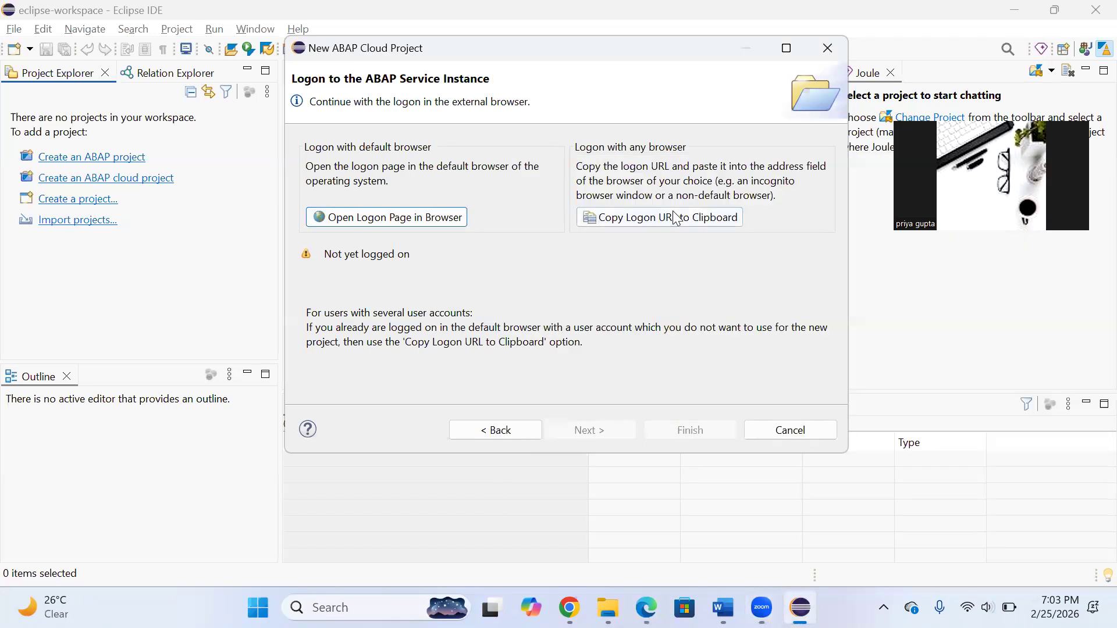
# Copy the logon URL from the project wizard and open it in a new Chrome tab
pyautogui.click(680, 212)
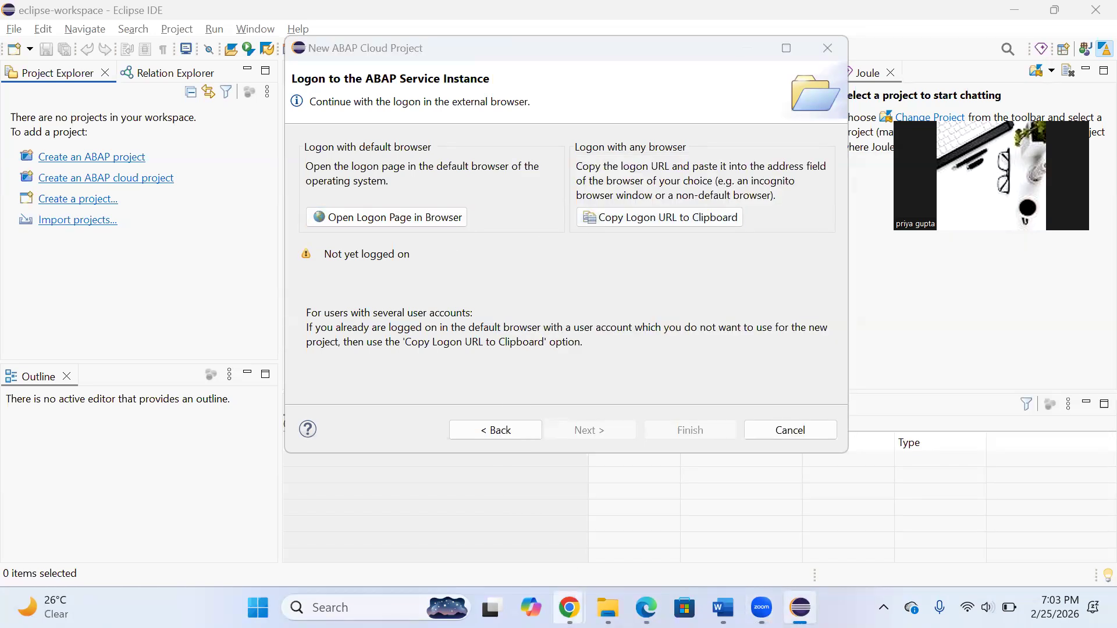
pyautogui.moveTo(570, 607)
pyautogui.click(928, 527)
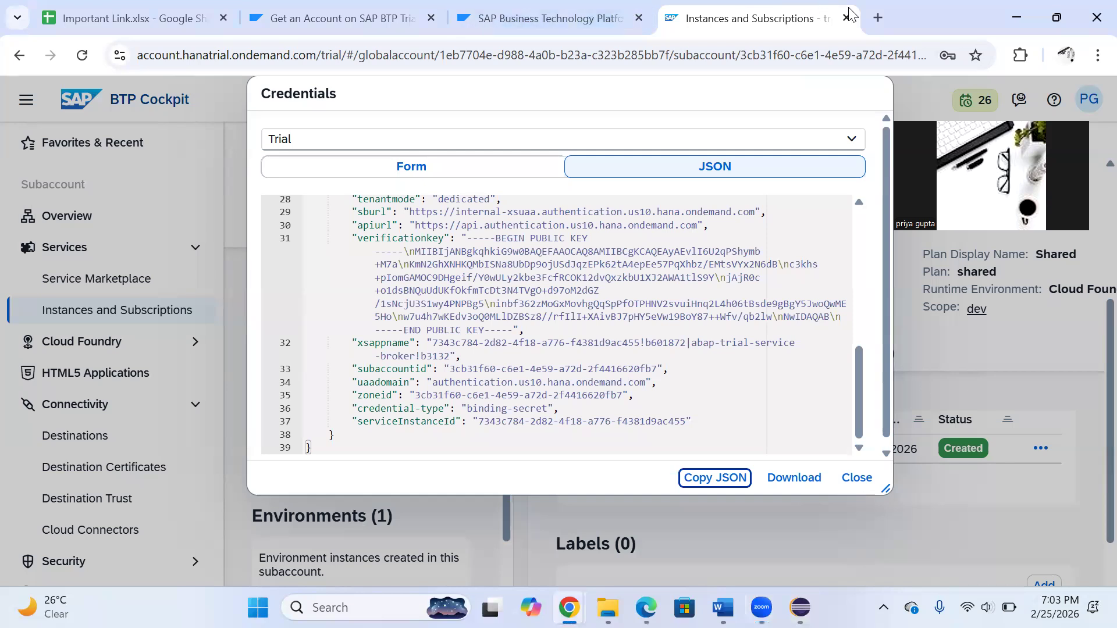
pyautogui.click(877, 19)
pyautogui.hotkey('ctrl', 'v')
pyautogui.press('Return')
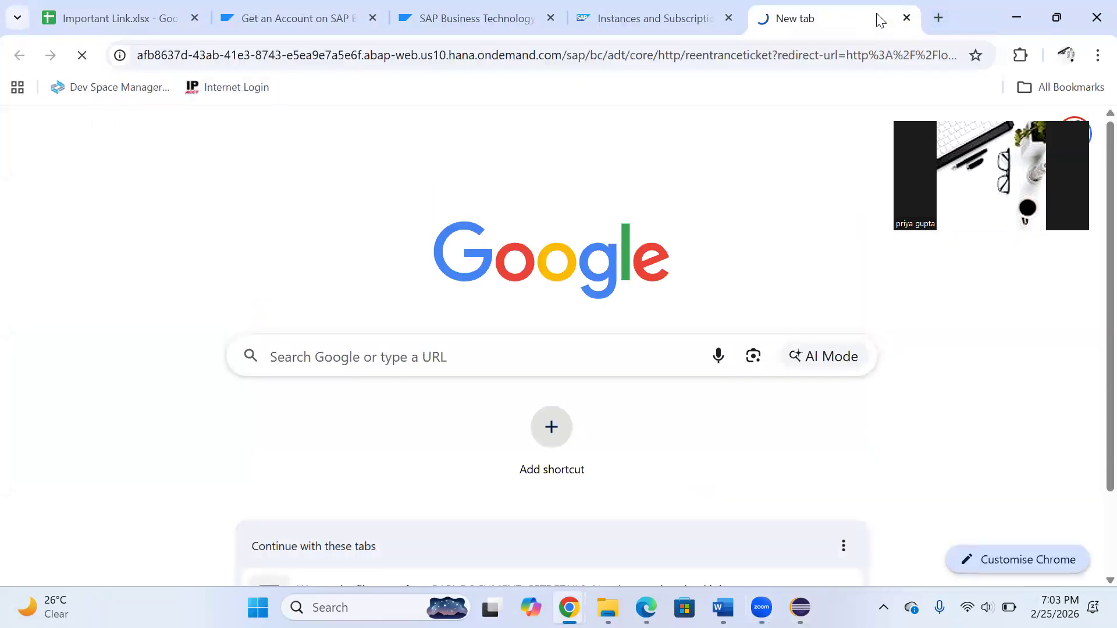
# Return to Eclipse, create the TRL_EN project with adding to working sets enabled, and expand it in the Project Explorer
pyautogui.click(801, 607)
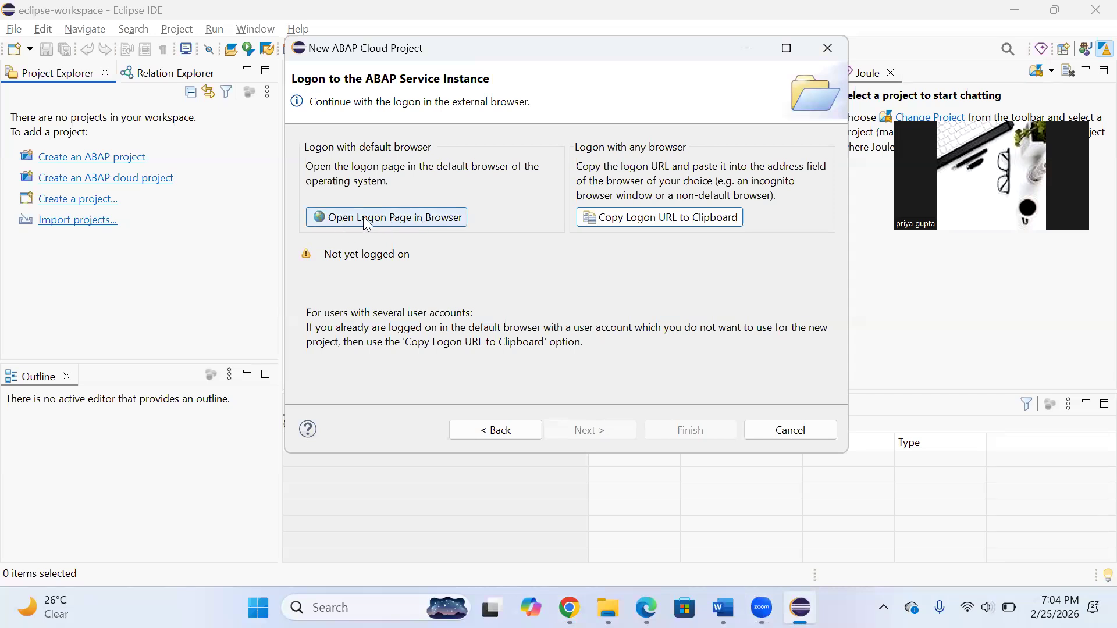
pyautogui.click(420, 218)
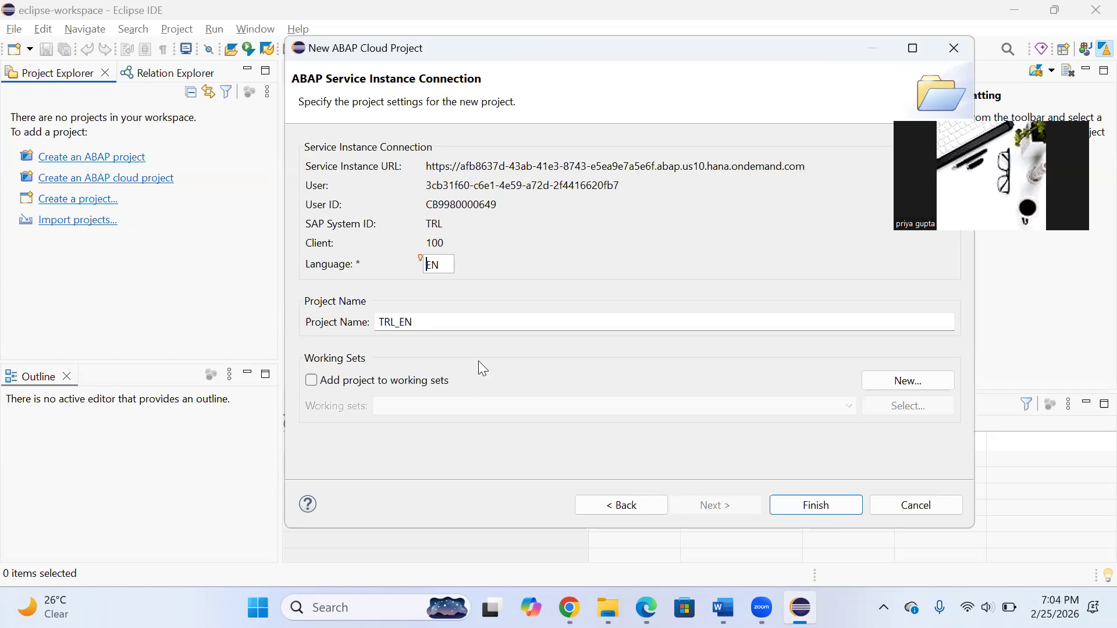
pyautogui.click(311, 380)
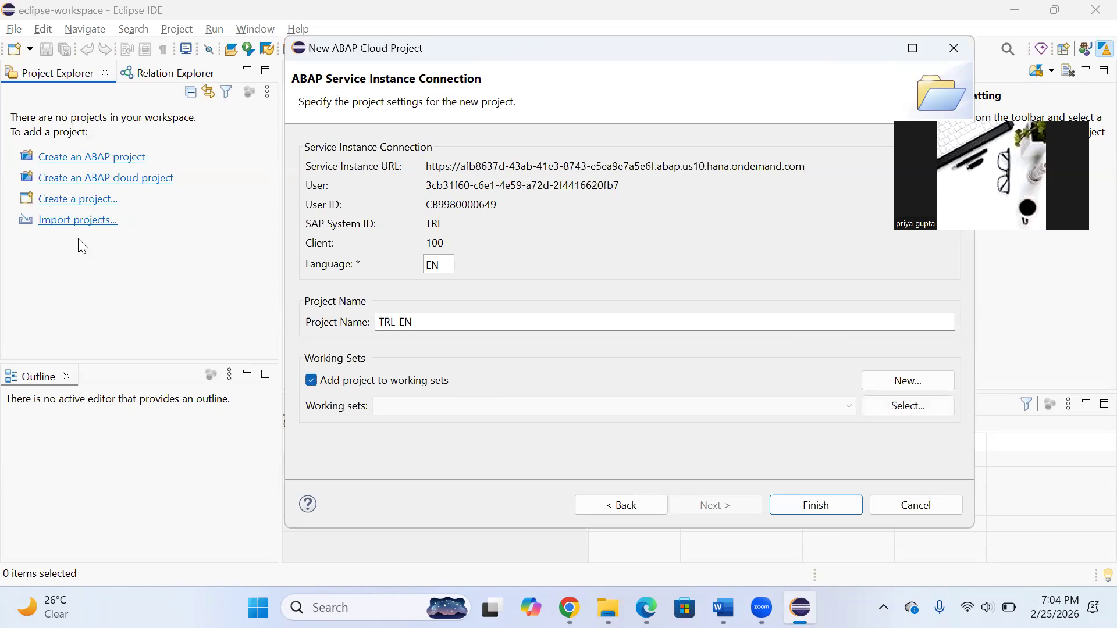
pyautogui.click(806, 500)
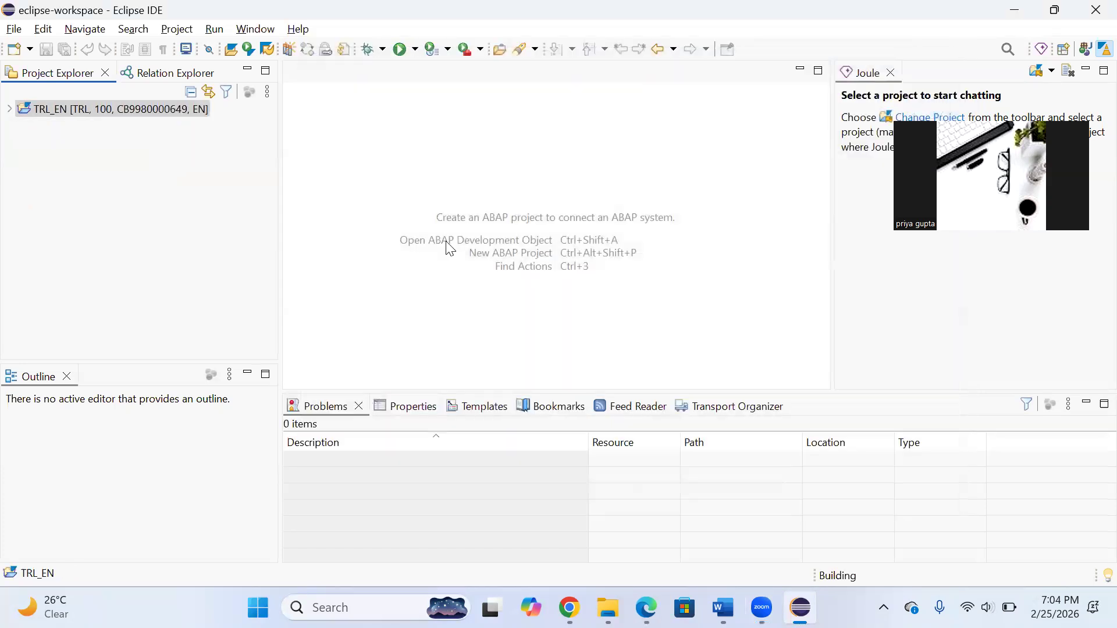
pyautogui.click(59, 115)
pyautogui.click(10, 110)
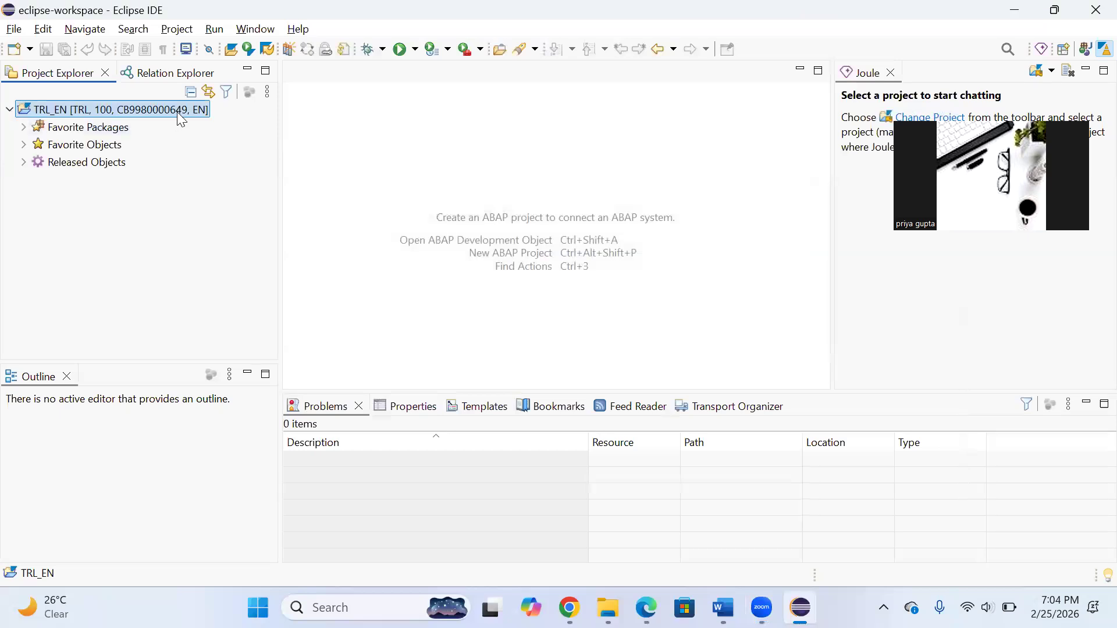
# Switch to Chrome to check the ADT Logon page, the SAP trial welcome page and the Trial service key credentials
pyautogui.click(569, 608)
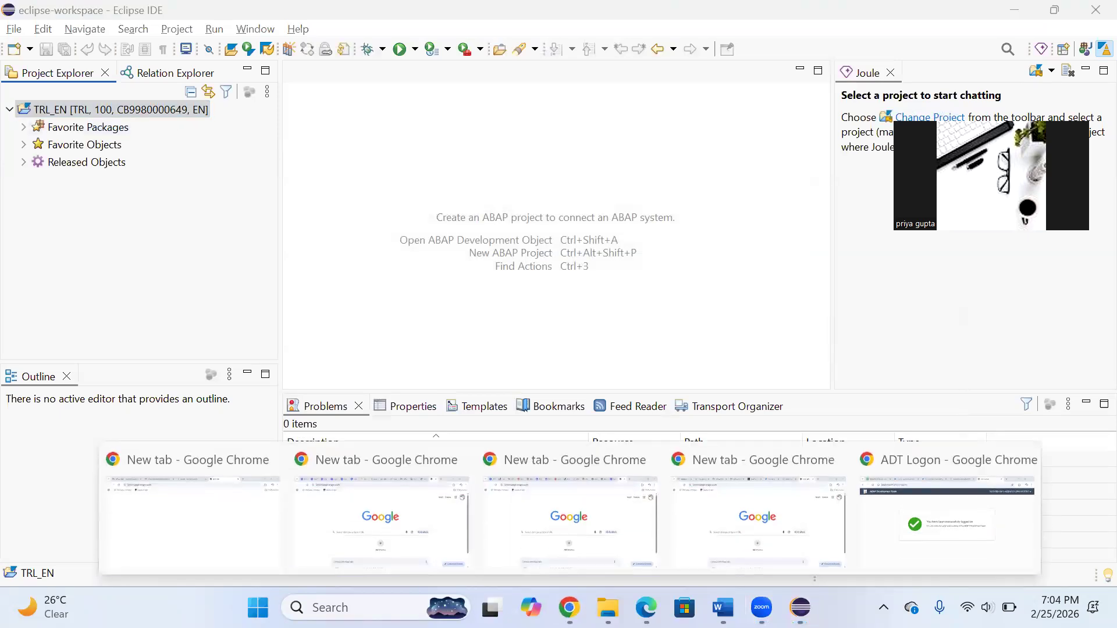
pyautogui.click(909, 543)
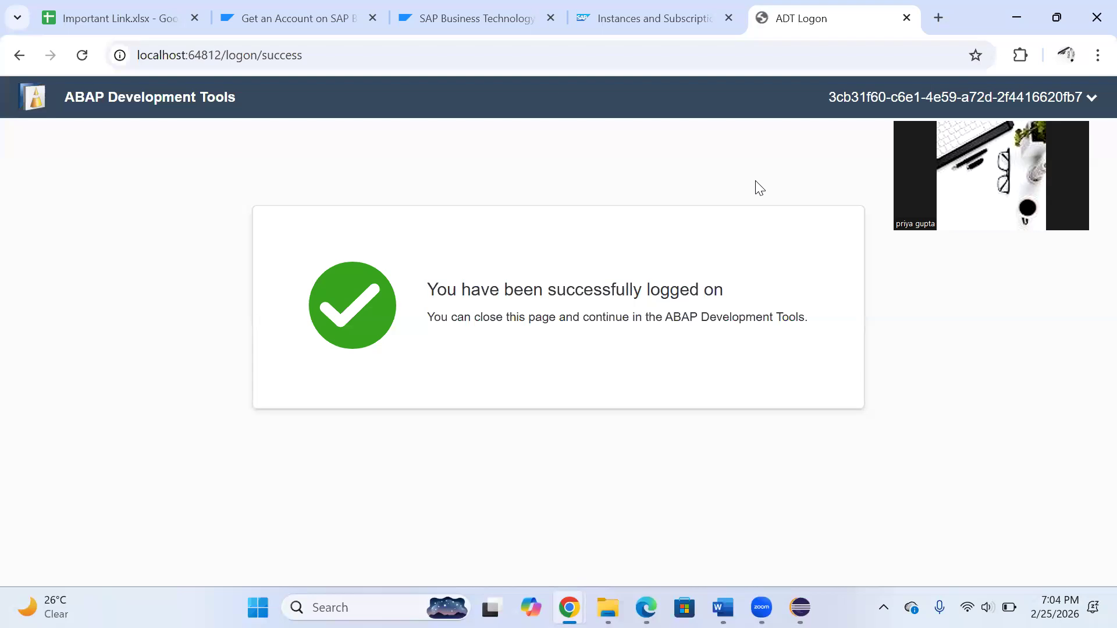
pyautogui.click(522, 8)
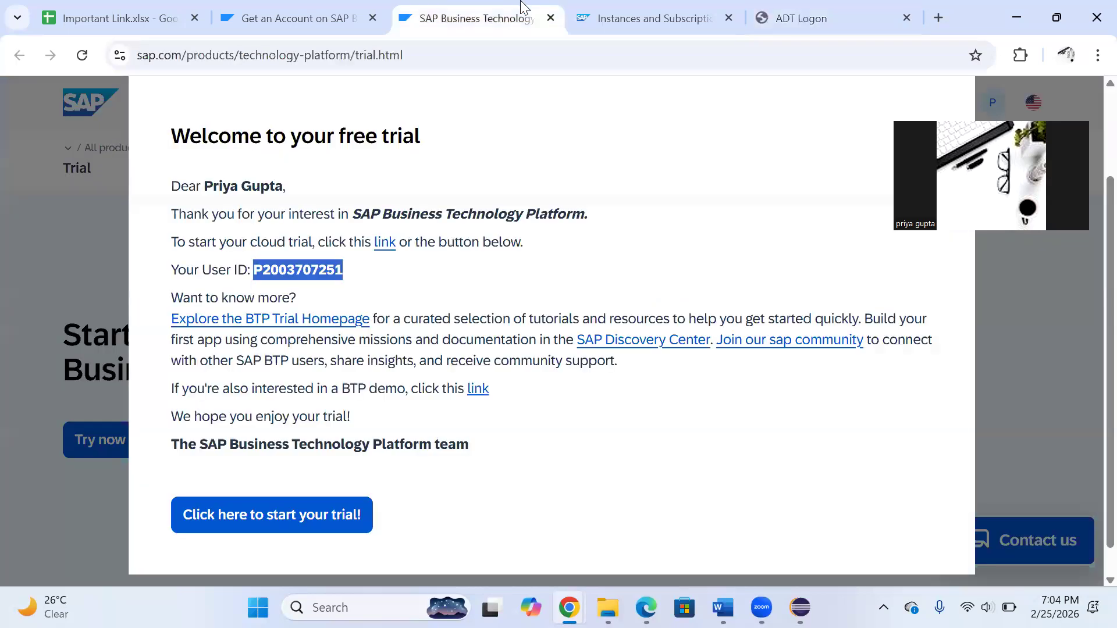
pyautogui.click(655, 9)
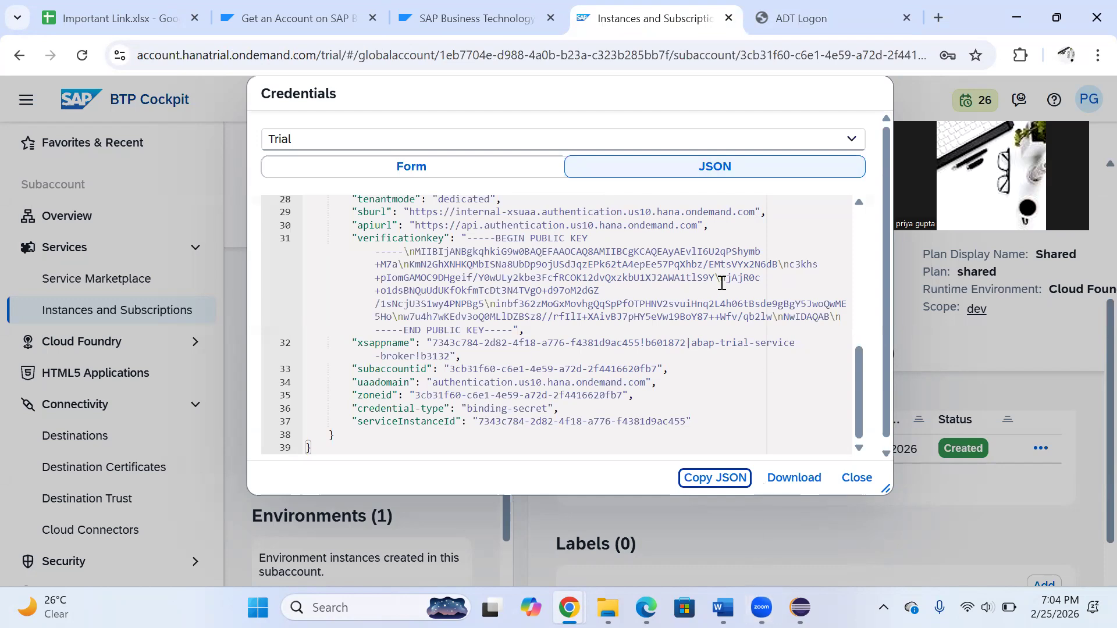
pyautogui.moveTo(802, 608)
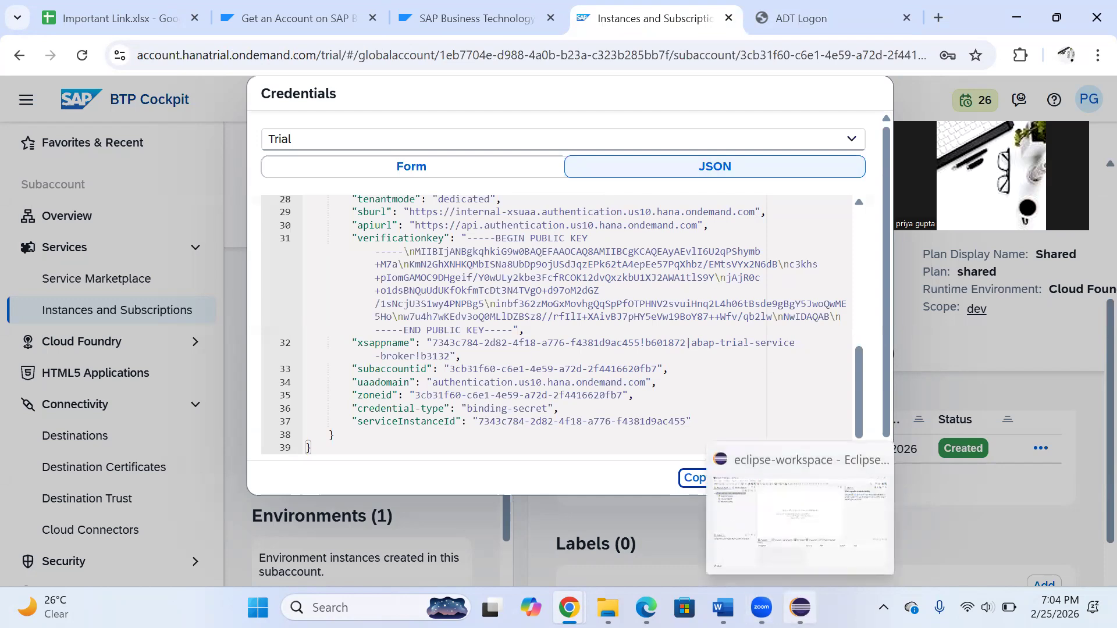